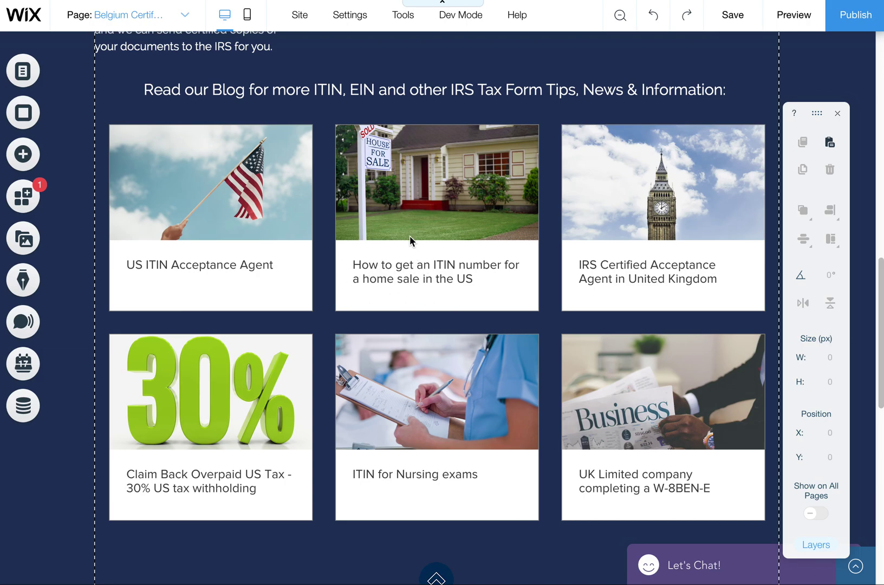
# Step: Switch to mobile view, lower the Belgium Certified Acceptance Agent title, and shrink the body text to 13px
pyautogui.click(404, 229)
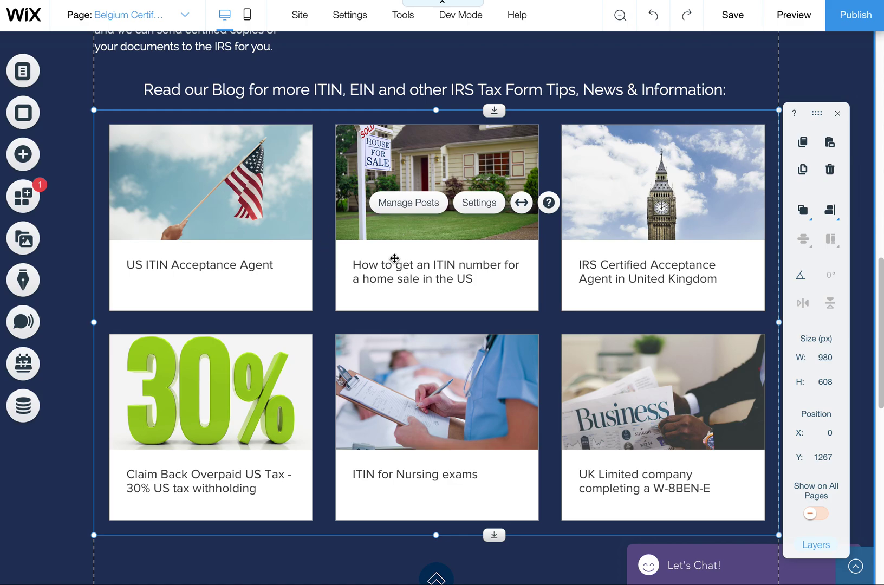
pyautogui.click(249, 17)
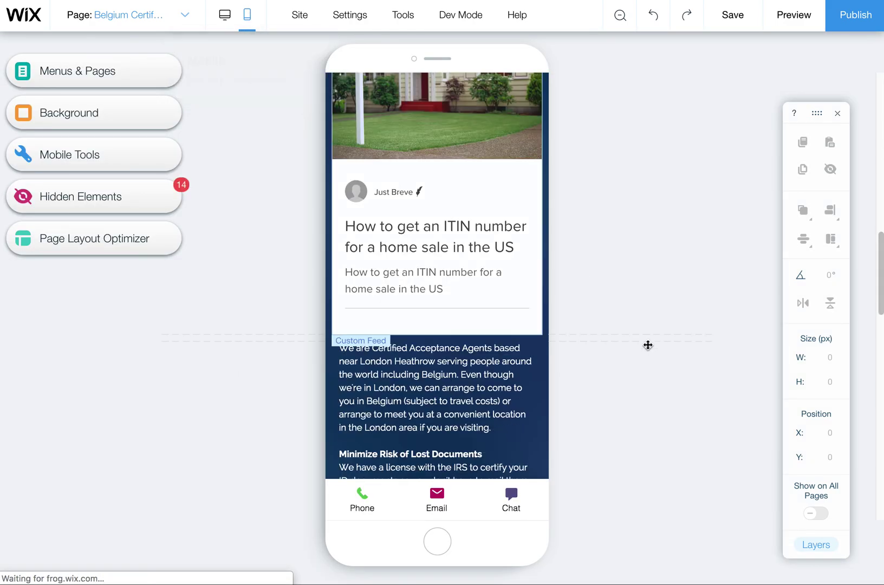
pyautogui.moveTo(878, 231); pyautogui.dragTo(880, 69)
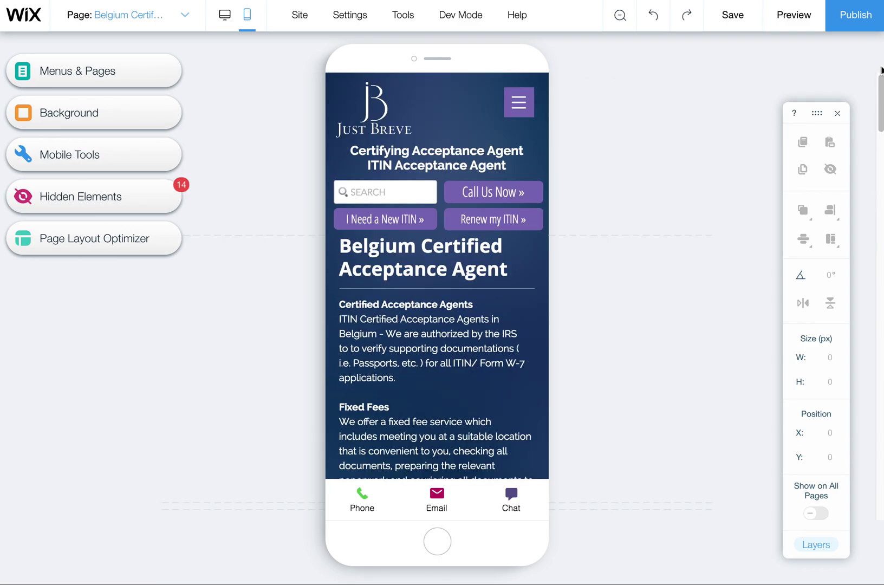
pyautogui.click(455, 273)
pyautogui.moveTo(486, 234); pyautogui.dragTo(485, 254)
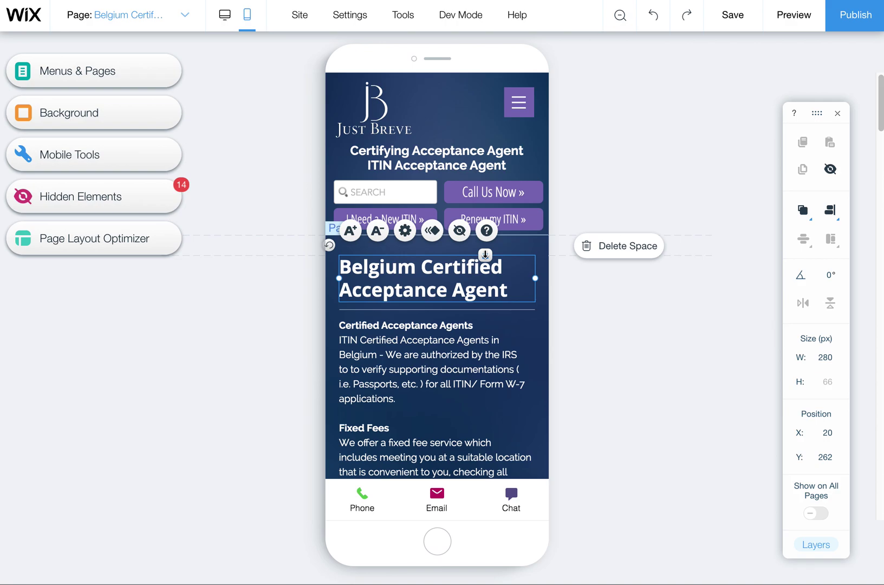
pyautogui.click(447, 369)
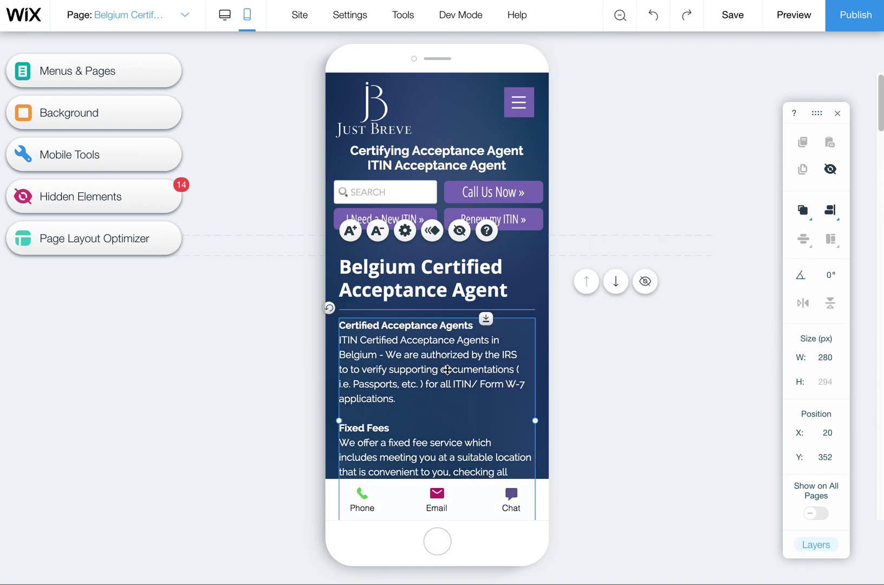
pyautogui.click(378, 294)
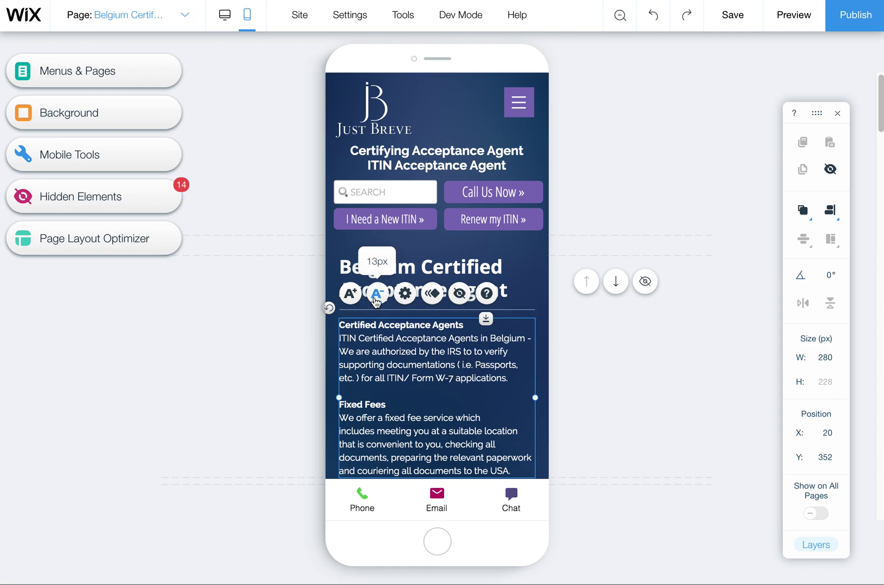
pyautogui.click(405, 294)
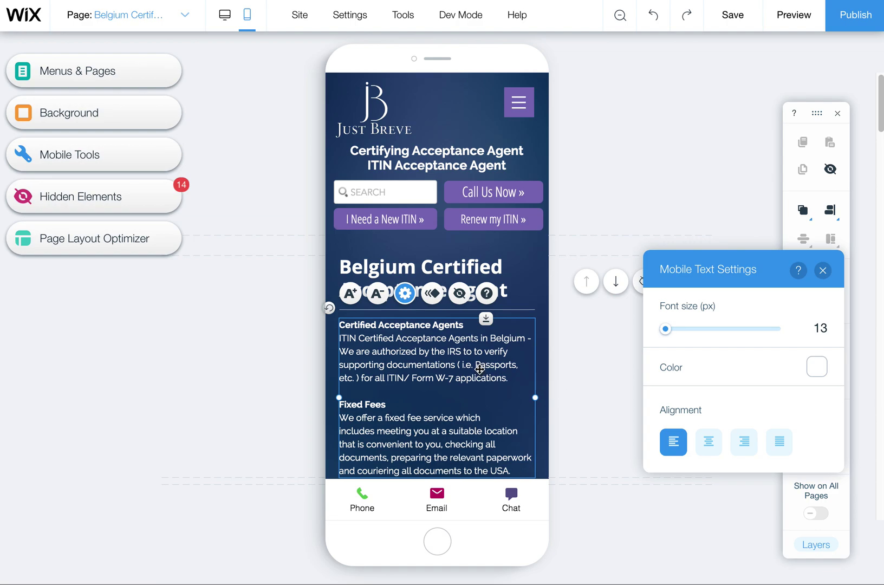
pyautogui.click(600, 367)
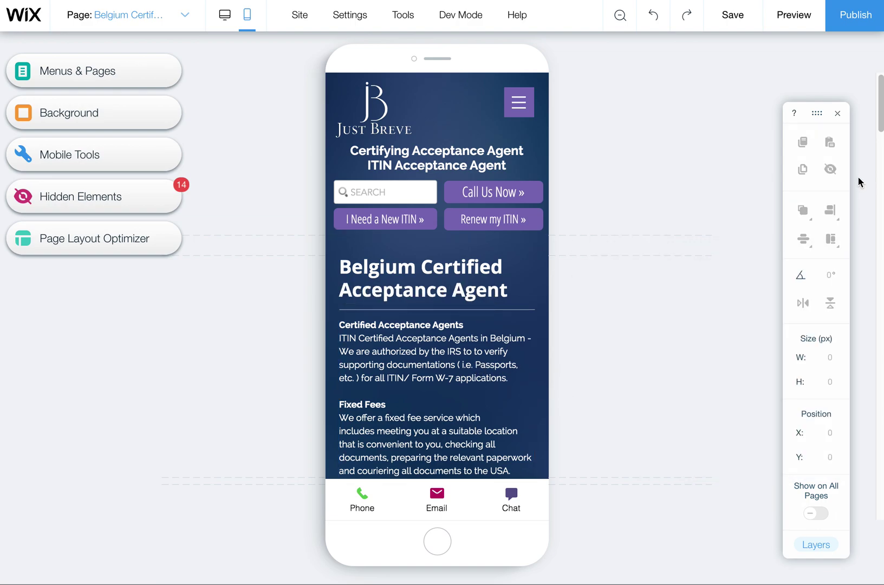
# Step: Reduce the font size of the London Heathrow text block
pyautogui.moveTo(881, 123); pyautogui.dragTo(839, 421)
pyautogui.click(477, 325)
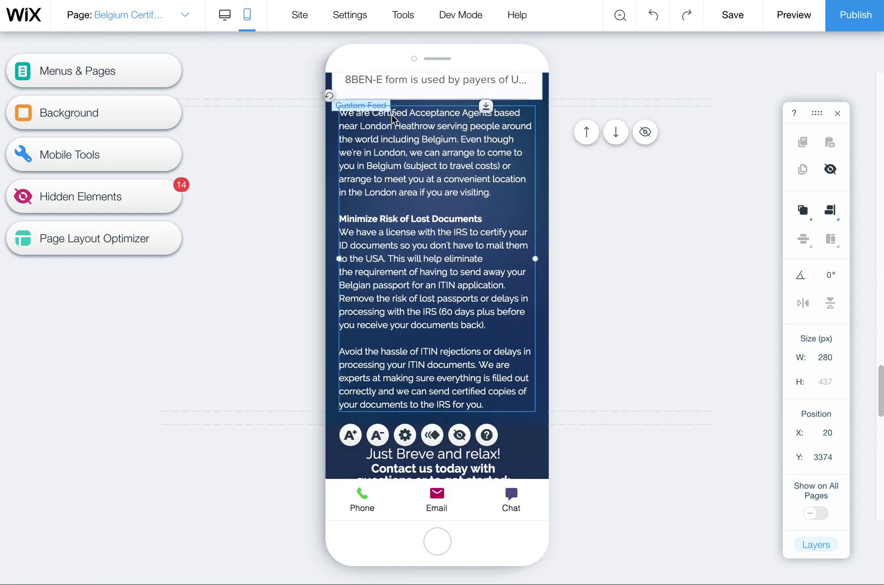
pyautogui.click(376, 435)
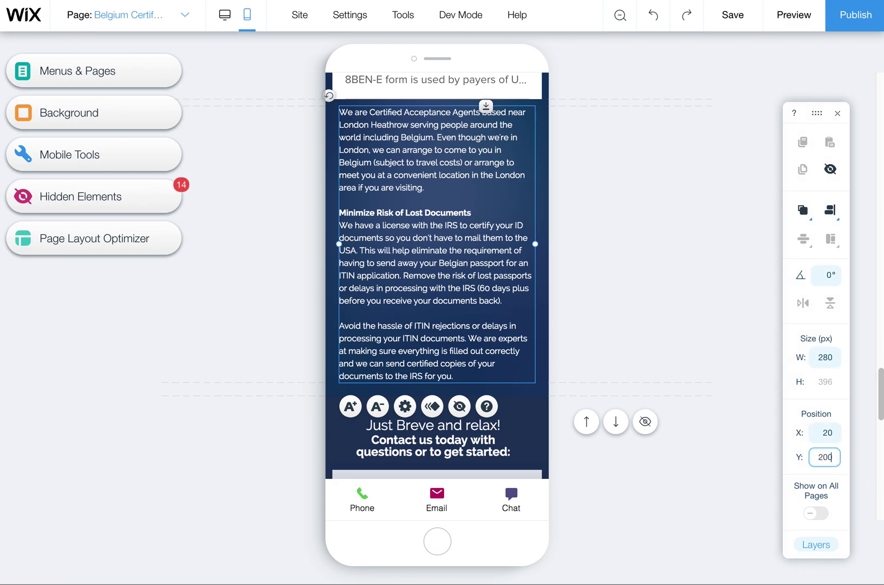
# Step: Move the London Heathrow text block up to Y 200
pyautogui.moveTo(405, 21)
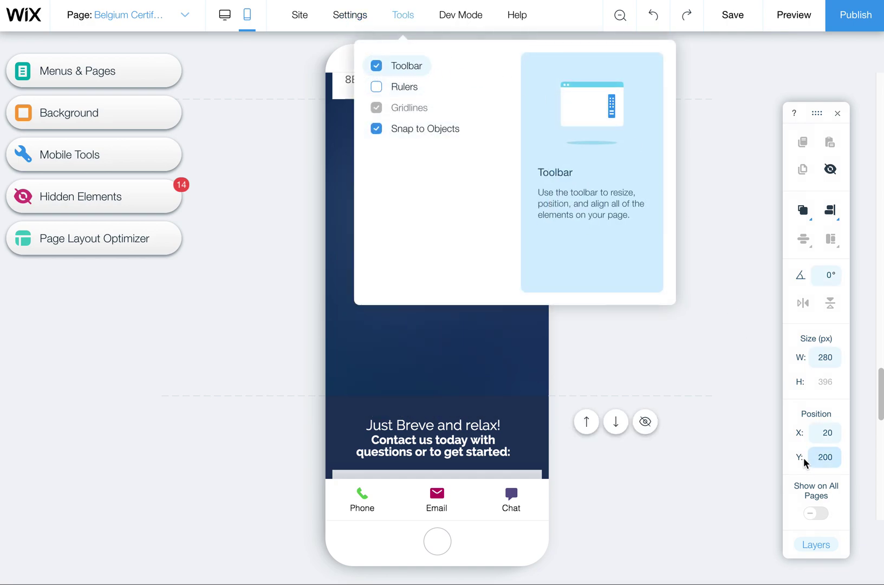
pyautogui.click(828, 458)
pyautogui.write('200')
pyautogui.press('Return')
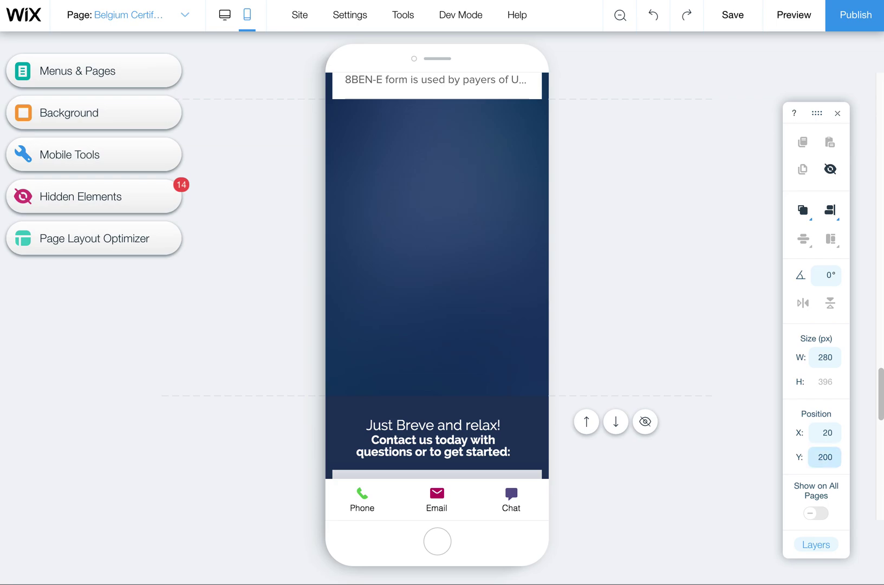
# Step: Move the flag-image blog feed down to Y 1127, below the Belgium text
pyautogui.moveTo(880, 380); pyautogui.dragTo(825, 37)
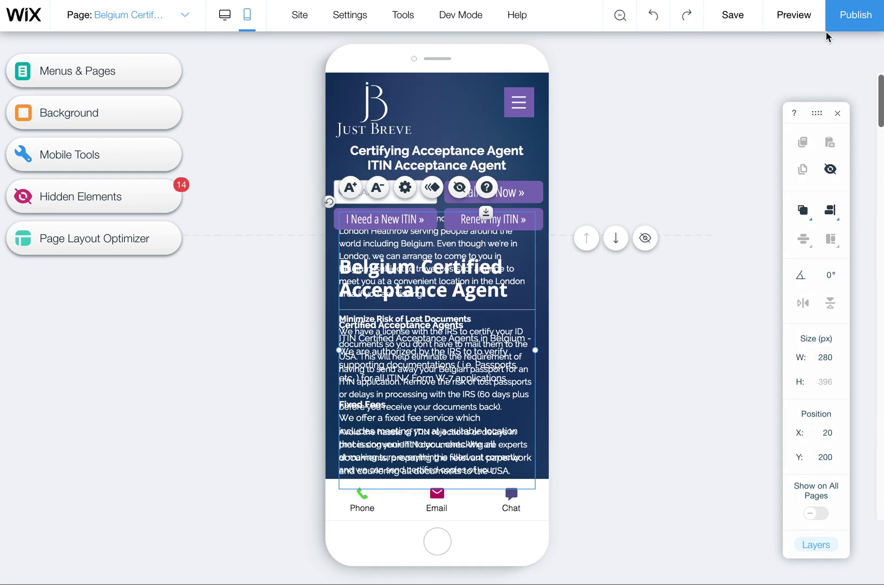
pyautogui.scroll(-2, 824, 117)
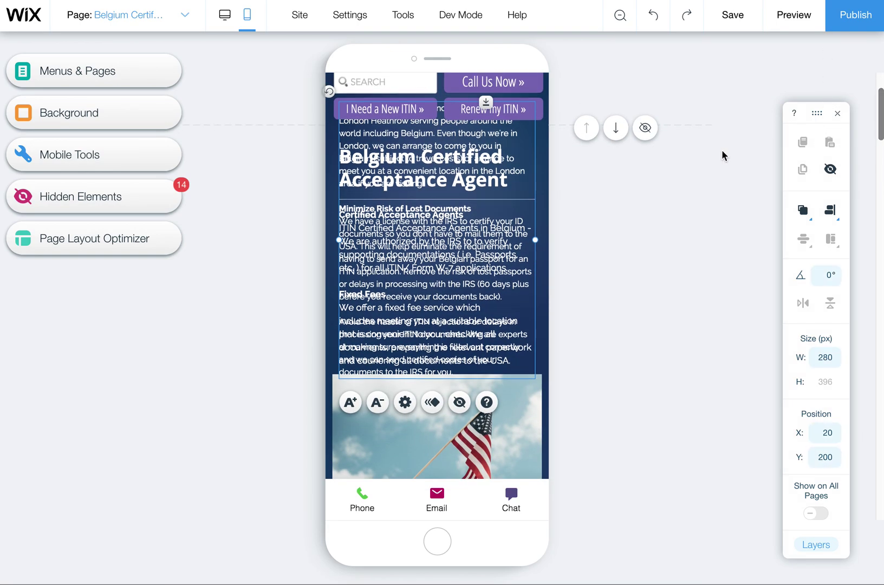
pyautogui.click(458, 420)
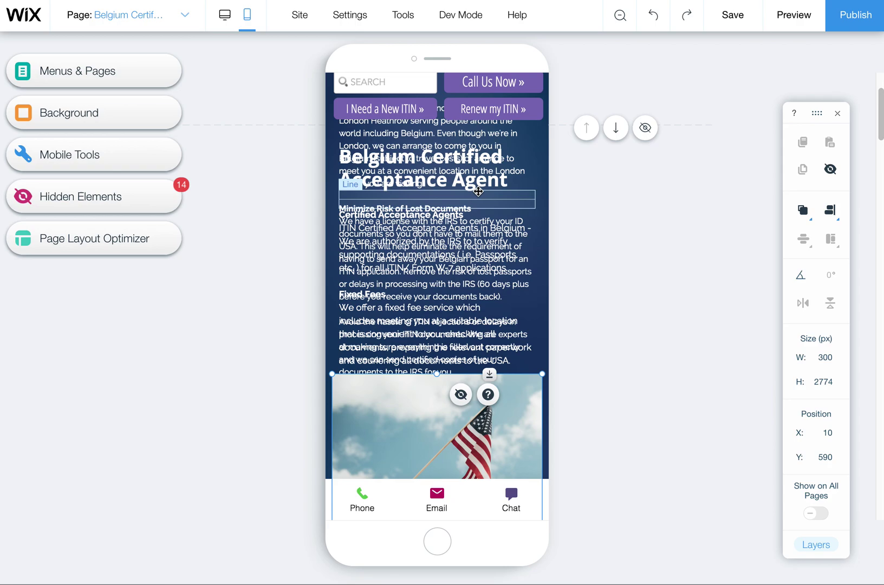
pyautogui.moveTo(490, 375); pyautogui.dragTo(490, 477)
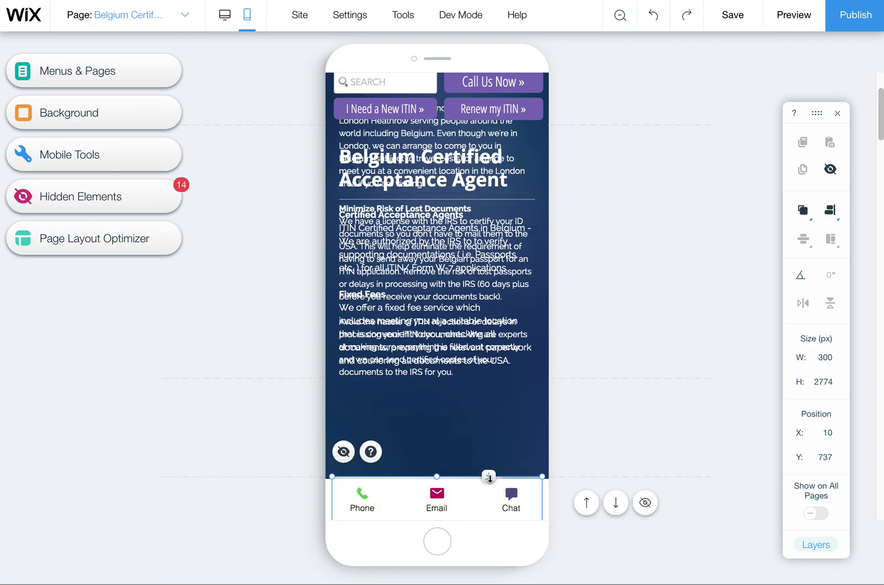
pyautogui.scroll(-5, 880, 130)
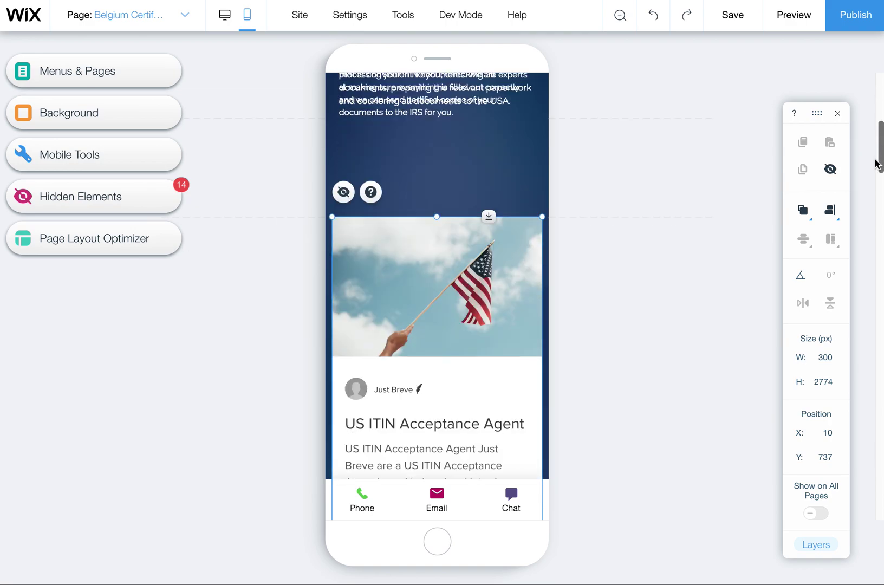
pyautogui.moveTo(484, 250); pyautogui.dragTo(482, 490)
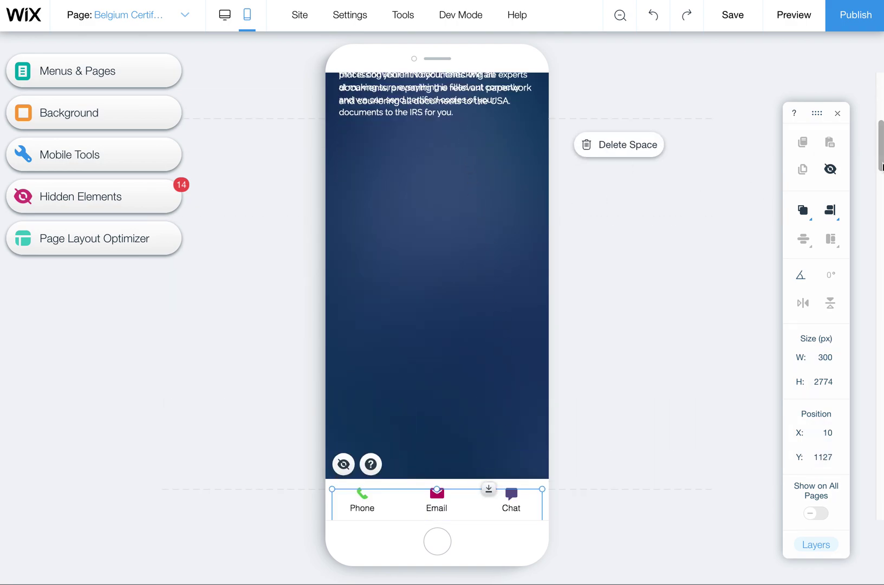
pyautogui.scroll(6, 875, 130)
# Step: Move the overlapping London Heathrow text below the Fixed Fees paragraph, to Y 588
pyautogui.click(457, 356)
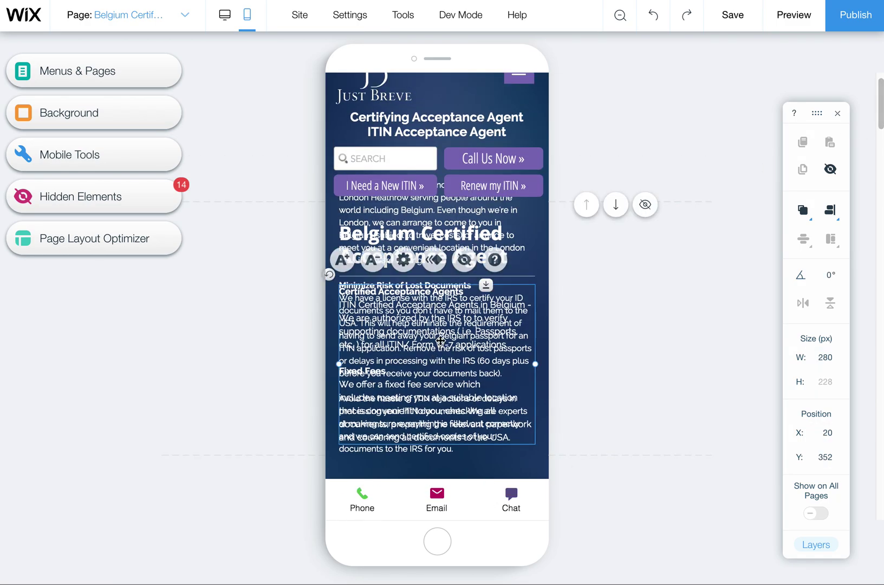
pyautogui.click(503, 216)
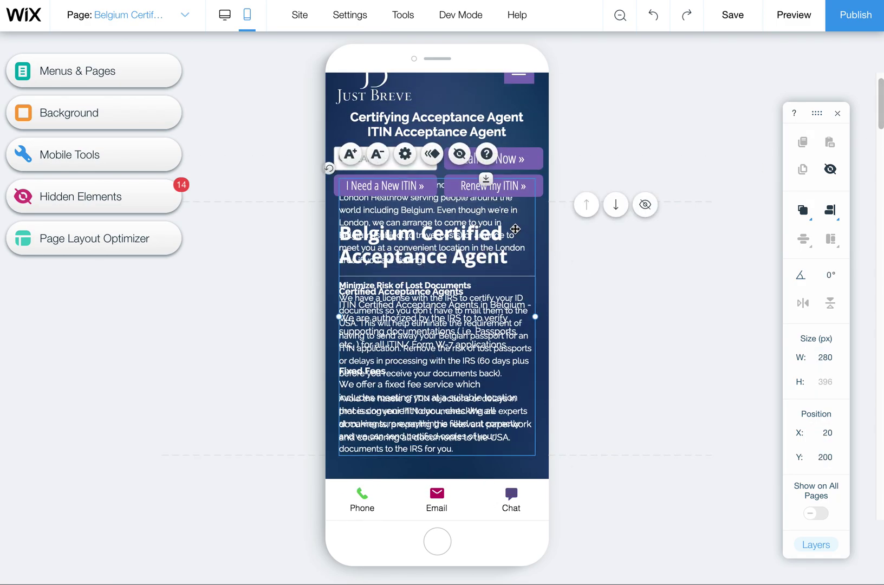
pyautogui.rightClick(493, 208)
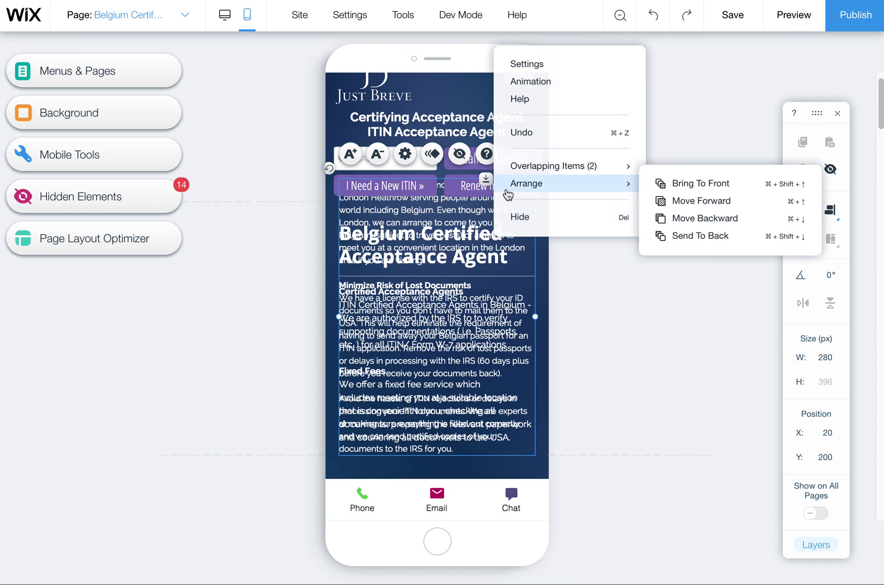
pyautogui.click(440, 242)
pyautogui.rightClick(440, 242)
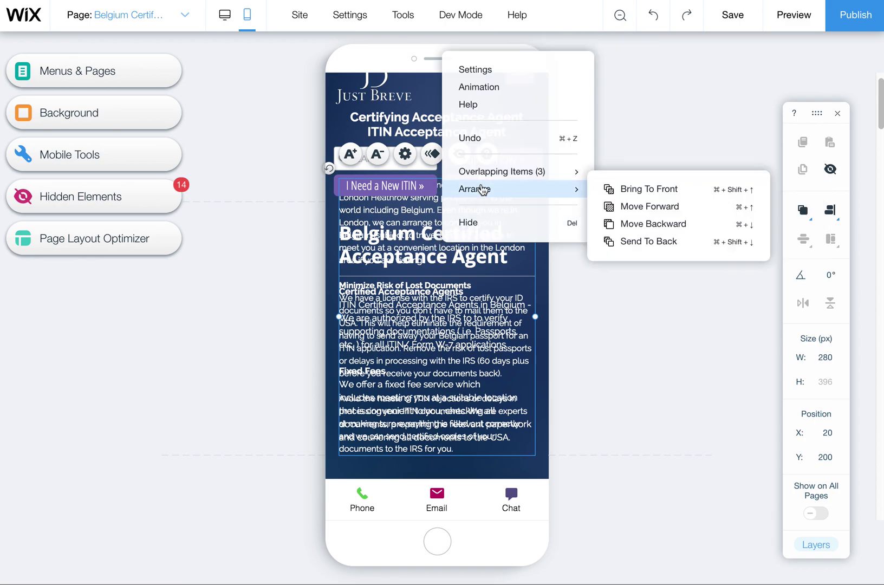
pyautogui.click(480, 179)
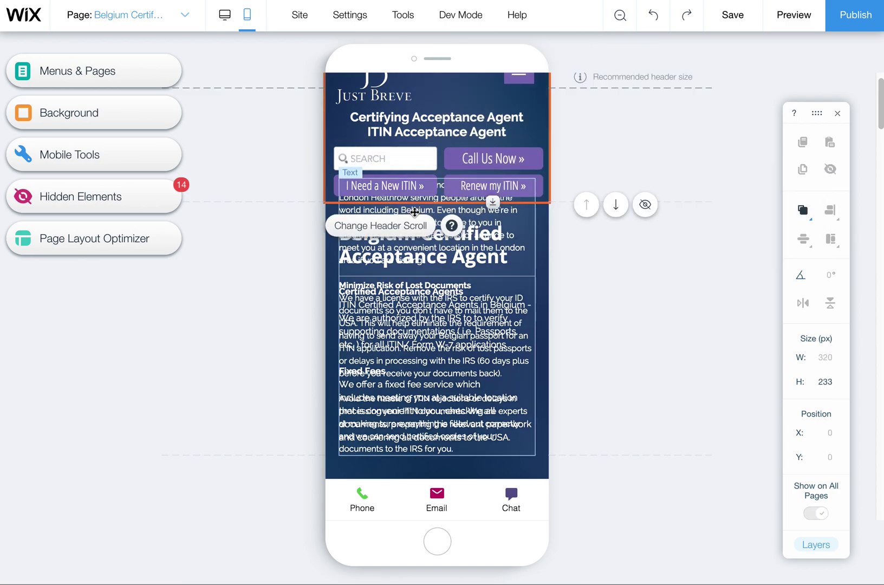
pyautogui.moveTo(437, 275); pyautogui.dragTo(437, 496)
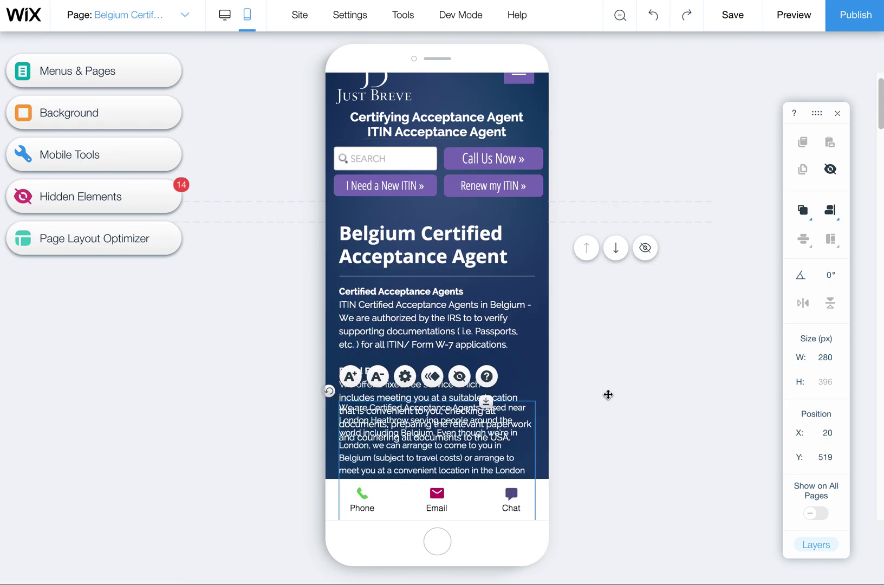
pyautogui.moveTo(881, 123); pyautogui.dragTo(880, 138)
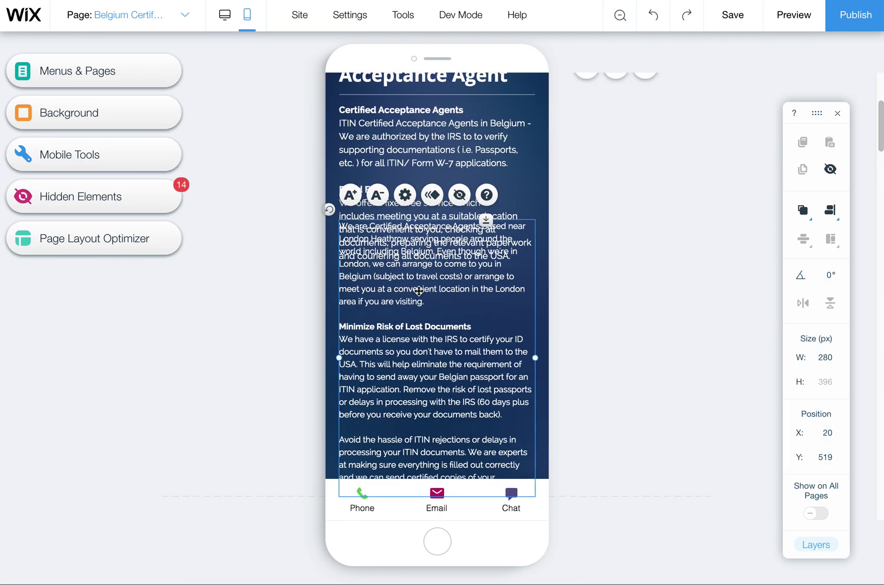
pyautogui.moveTo(420, 291); pyautogui.dragTo(421, 346)
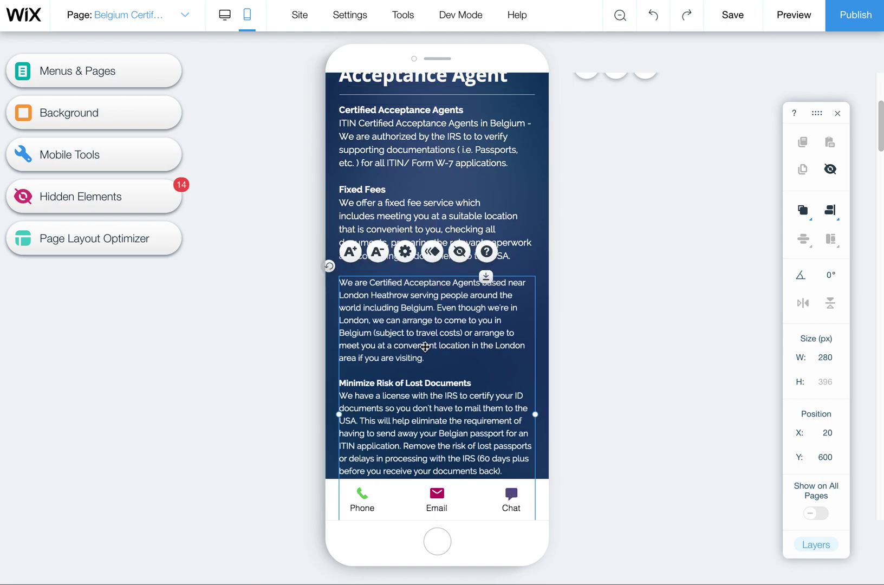
# Step: Shrink the Certified Acceptance Agents text font and nudge the London visit text into place
pyautogui.click(457, 202)
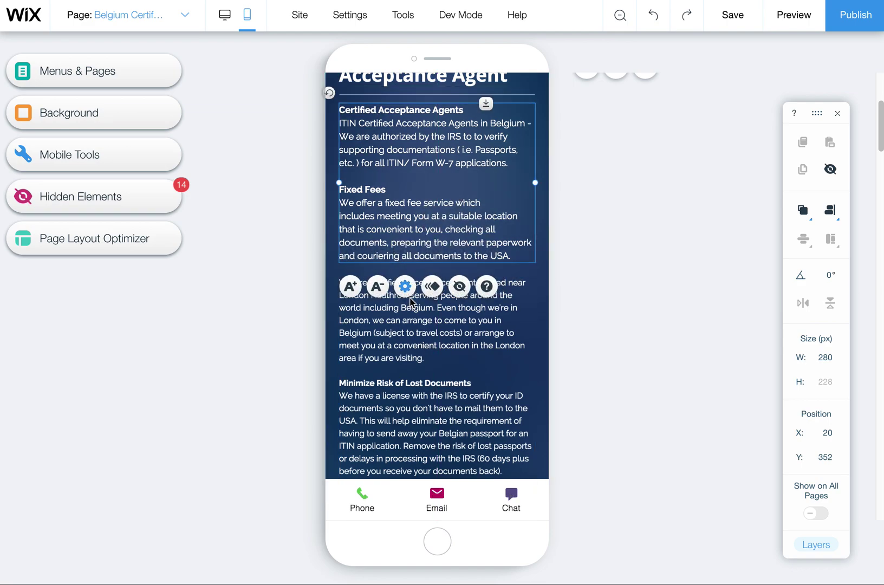
pyautogui.click(373, 285)
pyautogui.click(439, 324)
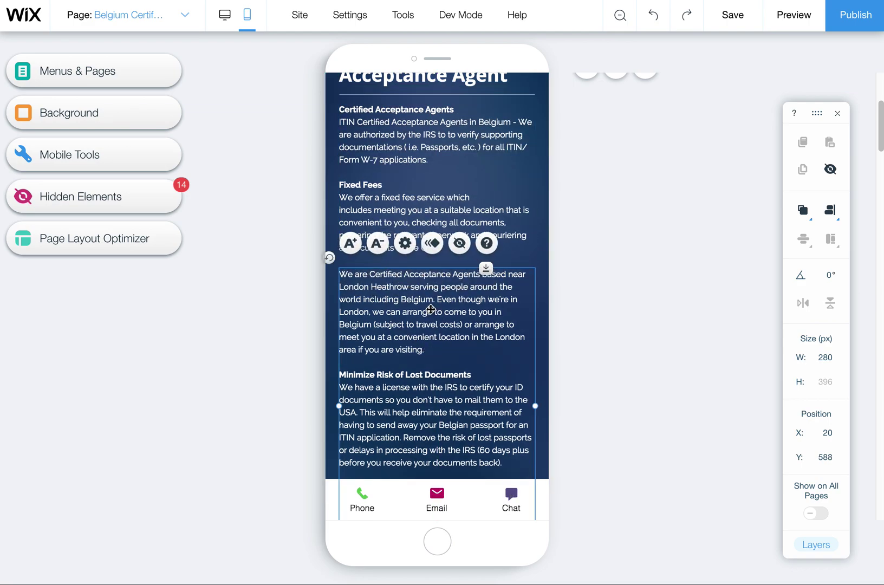
pyautogui.moveTo(438, 324); pyautogui.dragTo(431, 312)
pyautogui.moveTo(879, 150); pyautogui.dragTo(879, 193)
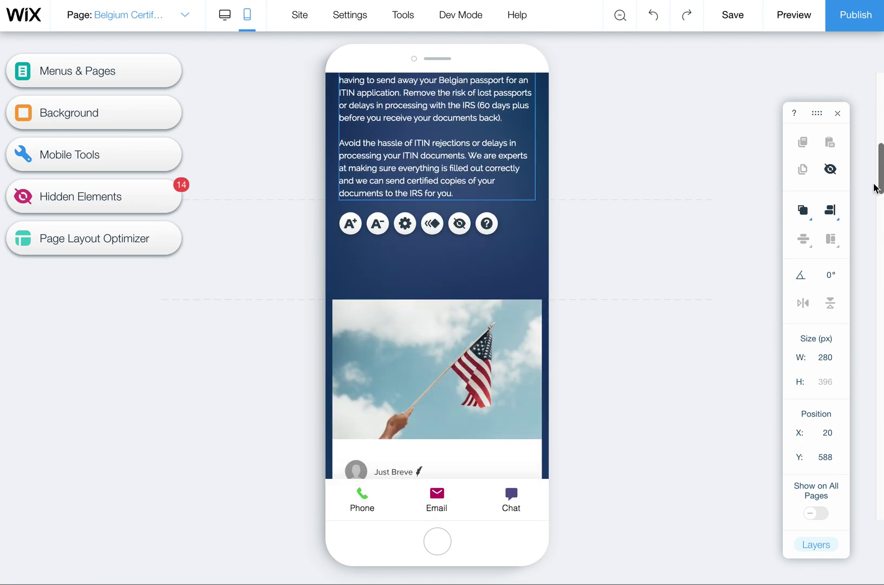
# Step: Raise the blog feed, delete the empty gap above it, and settle it at Y 1009
pyautogui.click(475, 311)
pyautogui.moveTo(490, 301); pyautogui.dragTo(489, 224)
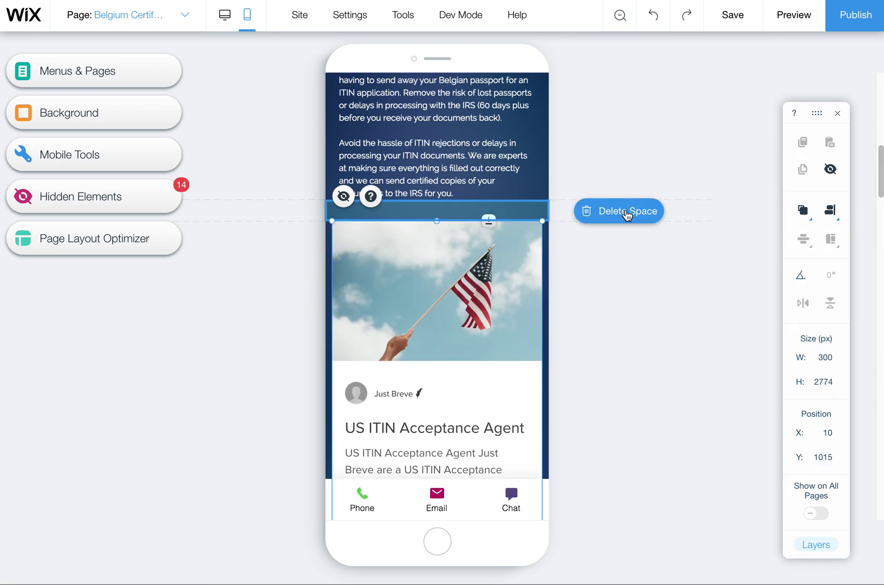
pyautogui.click(626, 214)
pyautogui.moveTo(480, 203); pyautogui.dragTo(486, 216)
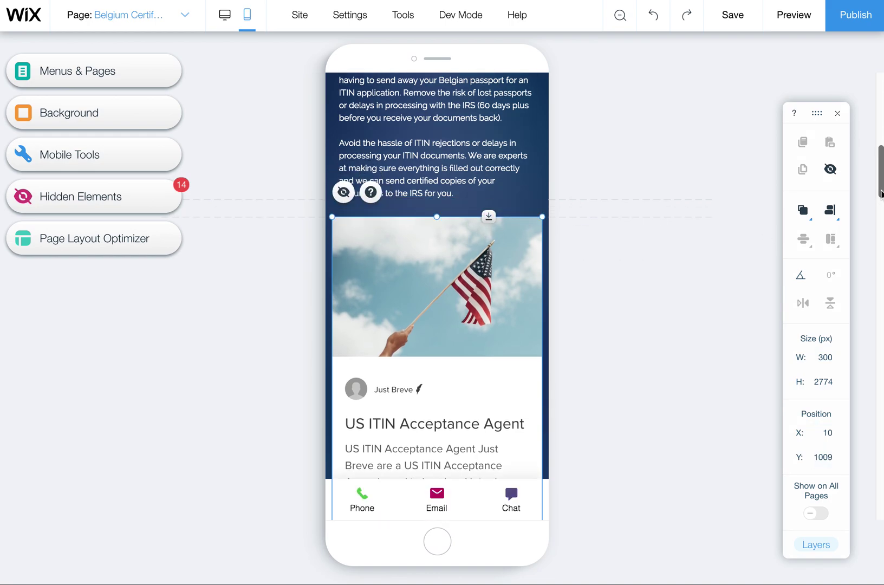
pyautogui.scroll(-8, 871, 266)
pyautogui.scroll(-15, 870, 265)
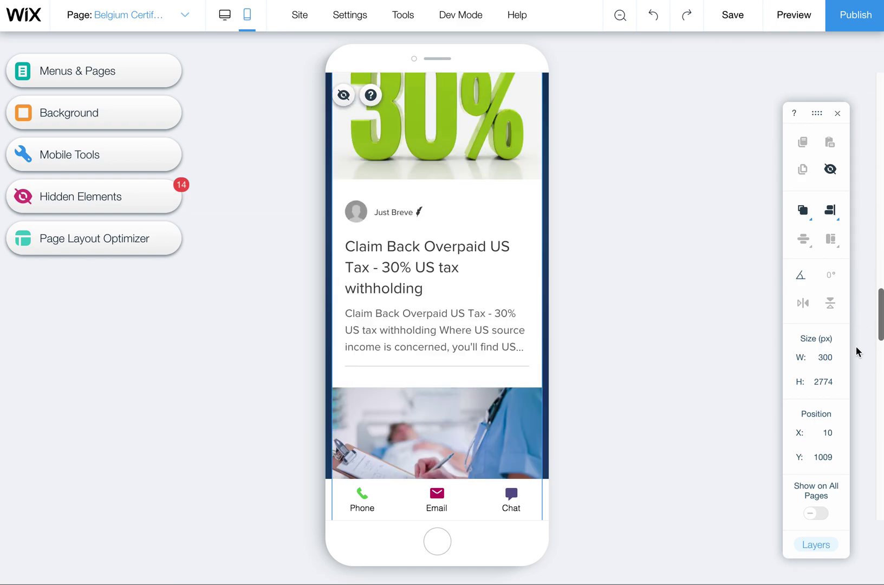
pyautogui.scroll(-8, 850, 426)
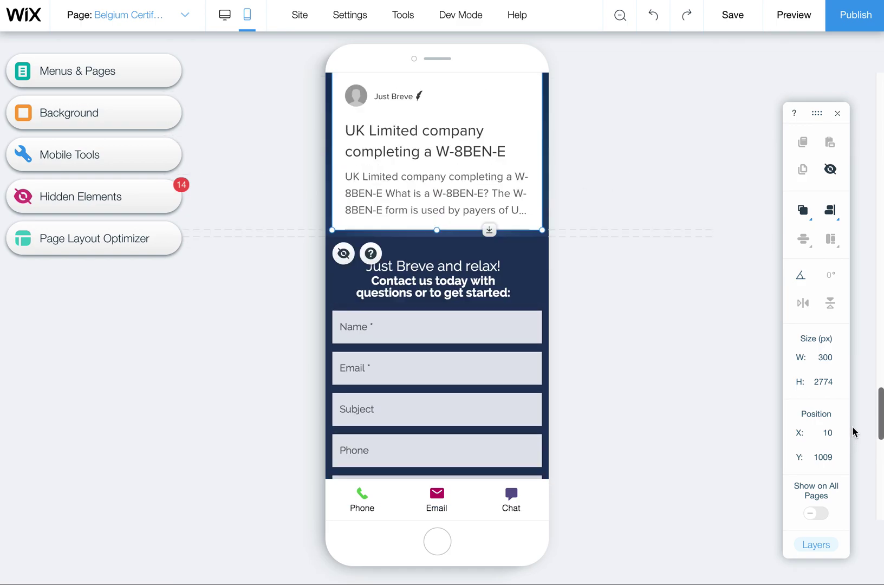
pyautogui.scroll(-3, 844, 487)
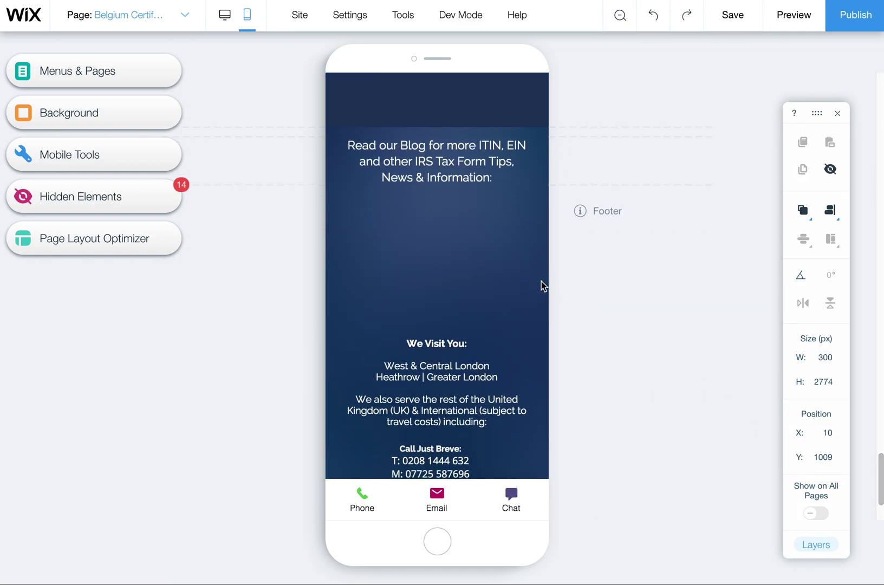
# Step: Move the 'Read our Blog…' heading up from the footer to Y 875, above the blog feed
pyautogui.click(450, 251)
pyautogui.click(461, 172)
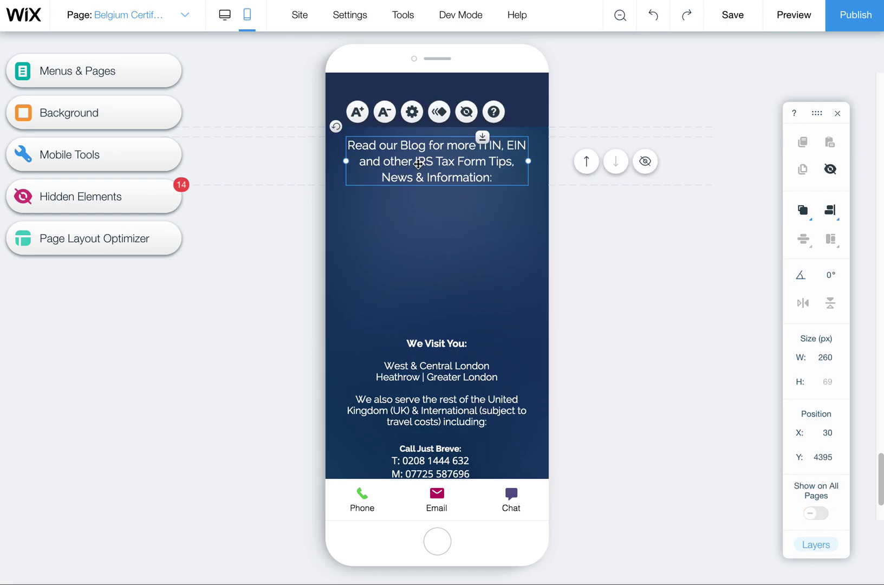
pyautogui.click(826, 458)
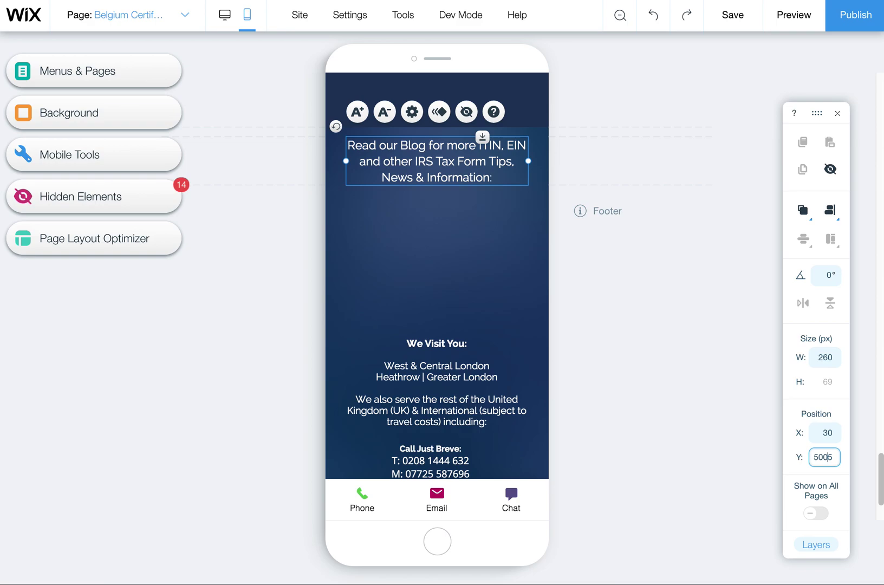
pyautogui.write('5005')
pyautogui.press('Return')
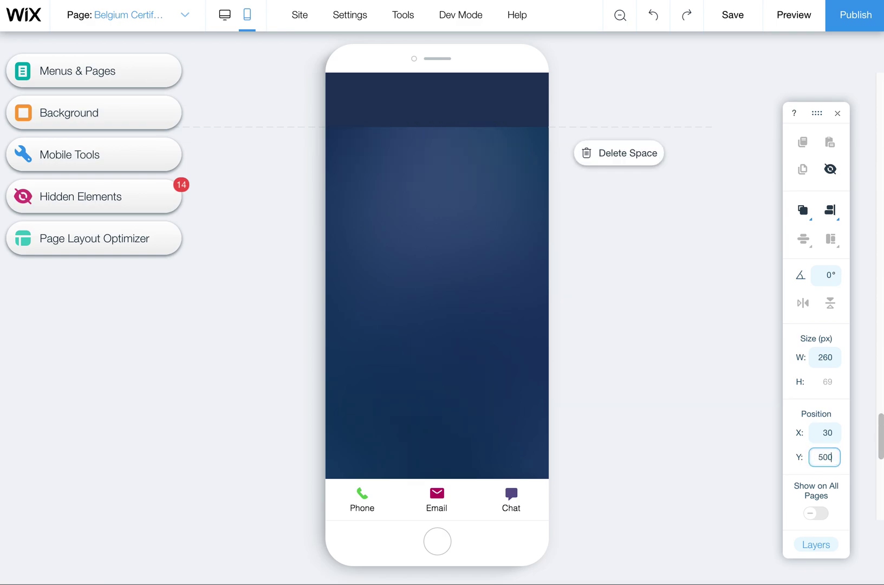
pyautogui.press('Return')
pyautogui.moveTo(879, 454); pyautogui.dragTo(853, 129)
pyautogui.moveTo(463, 185); pyautogui.dragTo(461, 447)
# Step: Place the blog feed at Y 1099 beneath the Read our Blog heading and publish the site
pyautogui.scroll(-5, 433, 335)
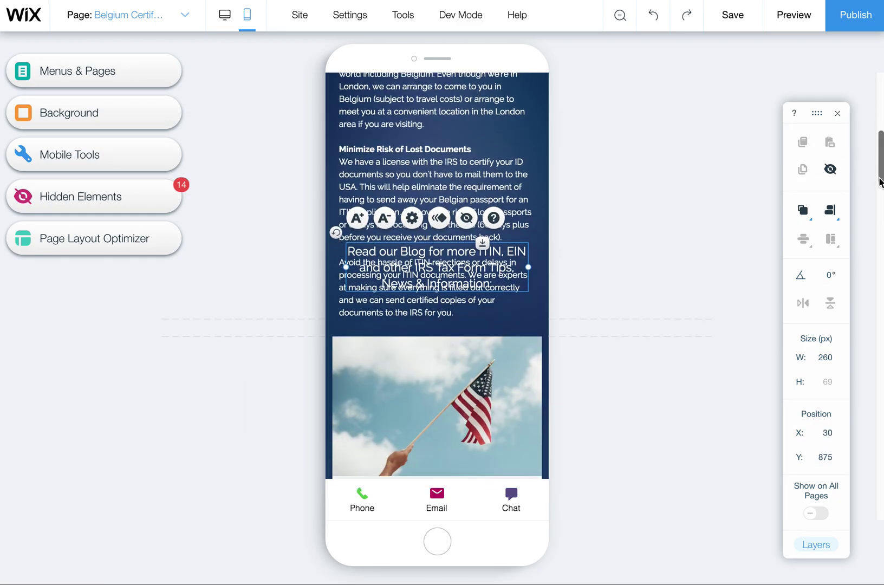
pyautogui.click(424, 335)
pyautogui.moveTo(469, 213); pyautogui.dragTo(461, 420)
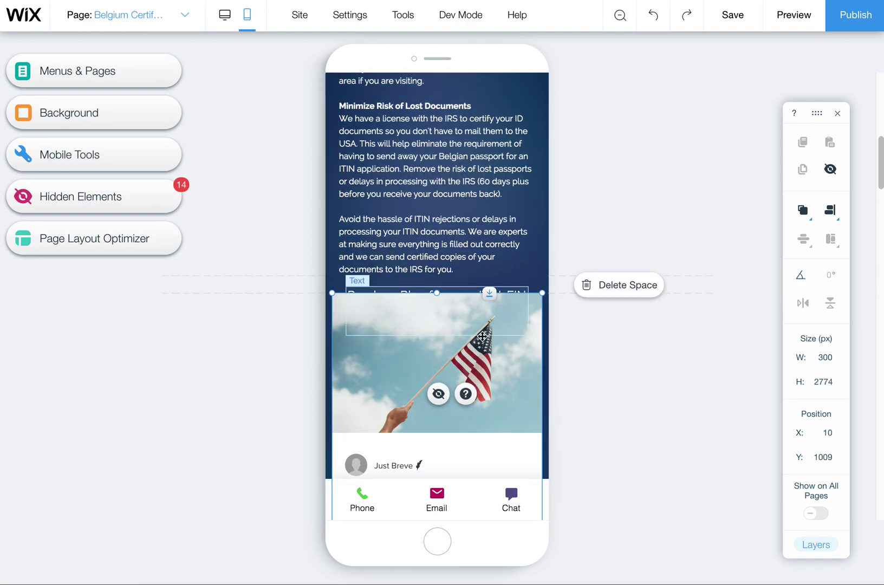
pyautogui.moveTo(482, 336); pyautogui.dragTo(495, 377)
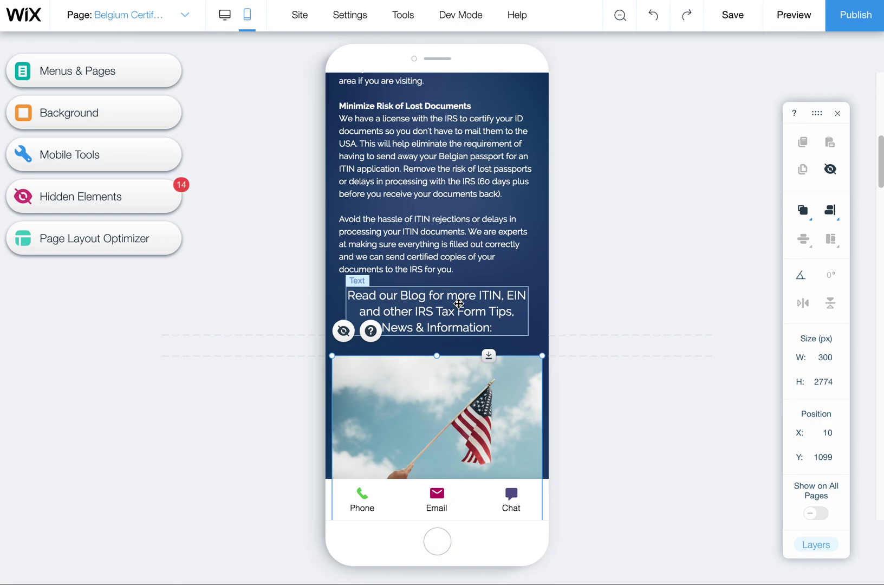
pyautogui.moveTo(450, 313); pyautogui.dragTo(447, 329)
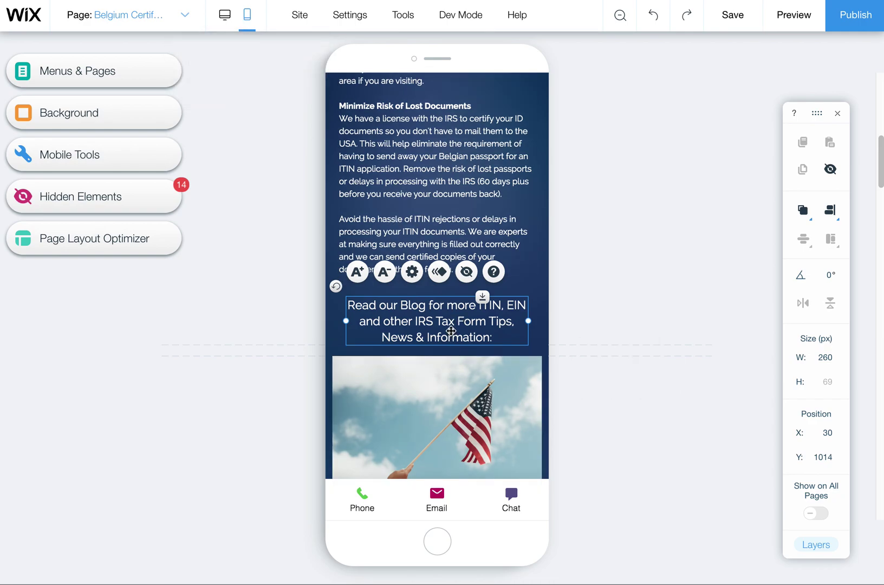
pyautogui.moveTo(449, 330); pyautogui.dragTo(450, 332)
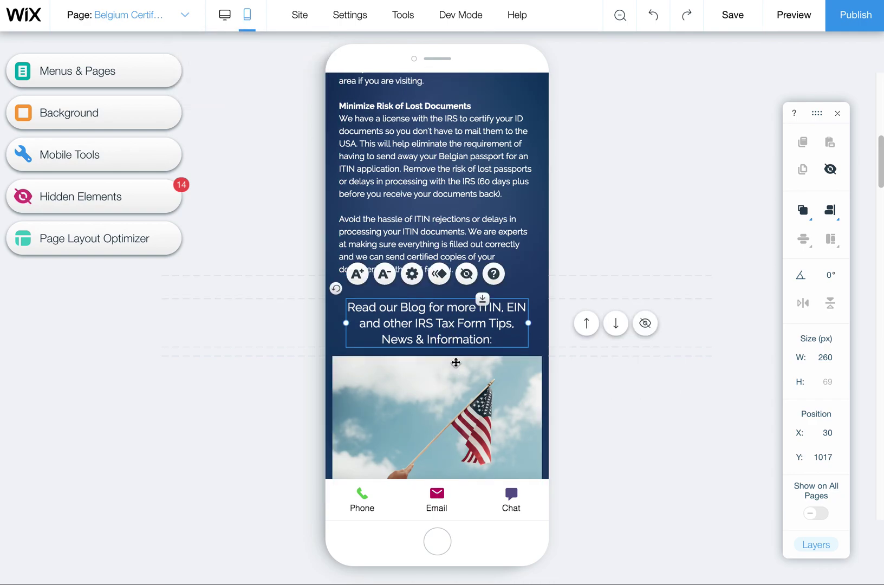
pyautogui.click(455, 362)
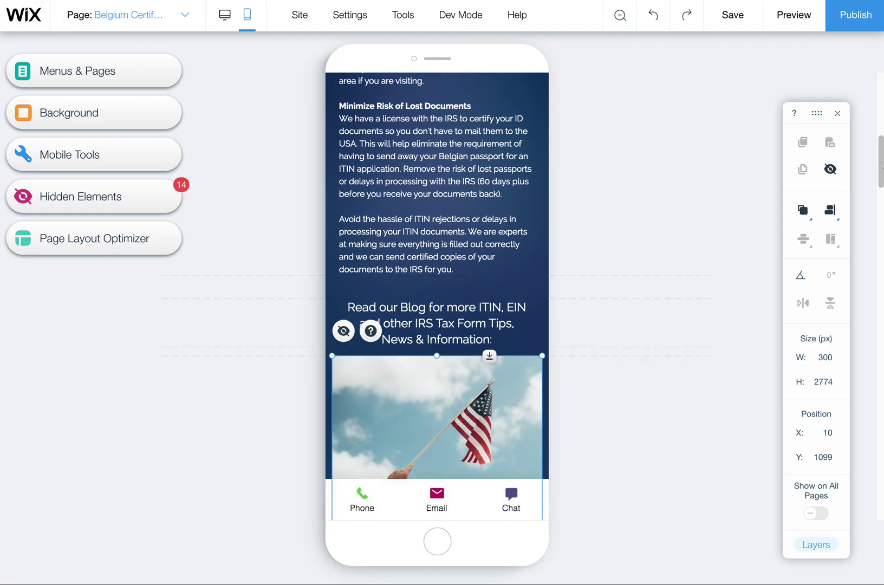
pyautogui.moveTo(880, 140); pyautogui.dragTo(874, 79)
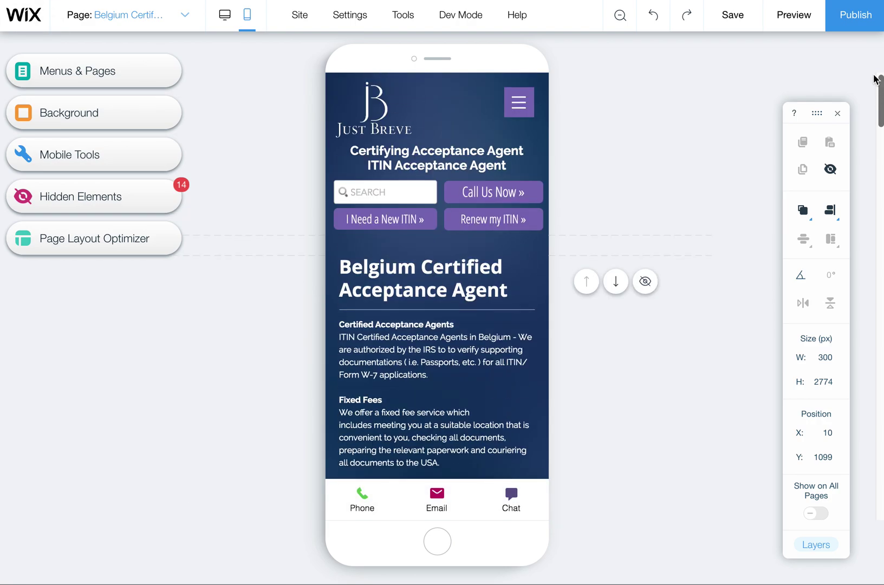
pyautogui.click(859, 19)
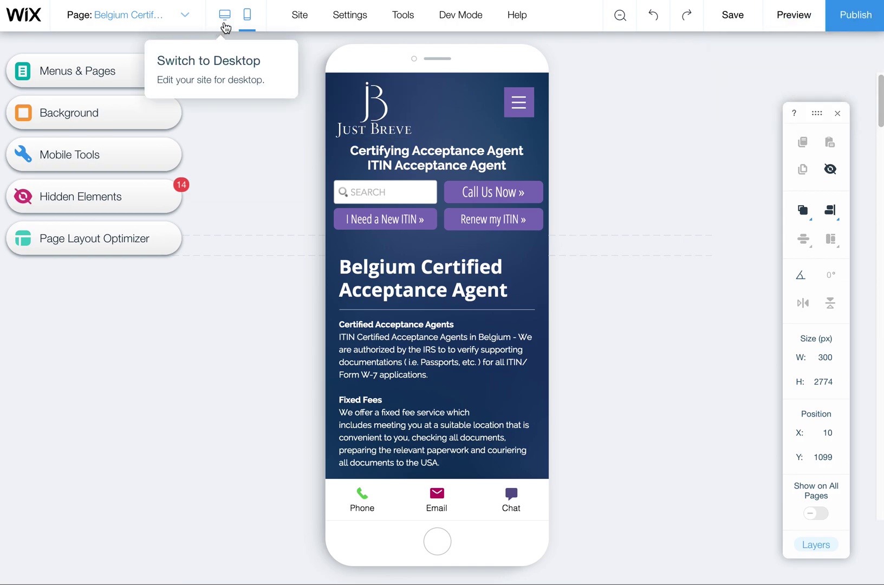
# Step: Switch to desktop view and inspect the six-post blog feed at Y 1267 under the heading
pyautogui.click(225, 25)
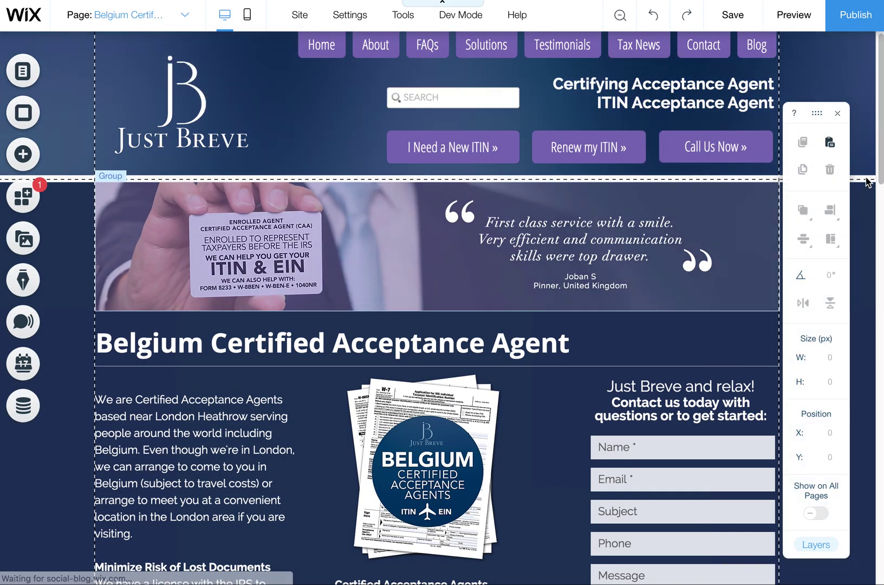
pyautogui.scroll(-15, 868, 183)
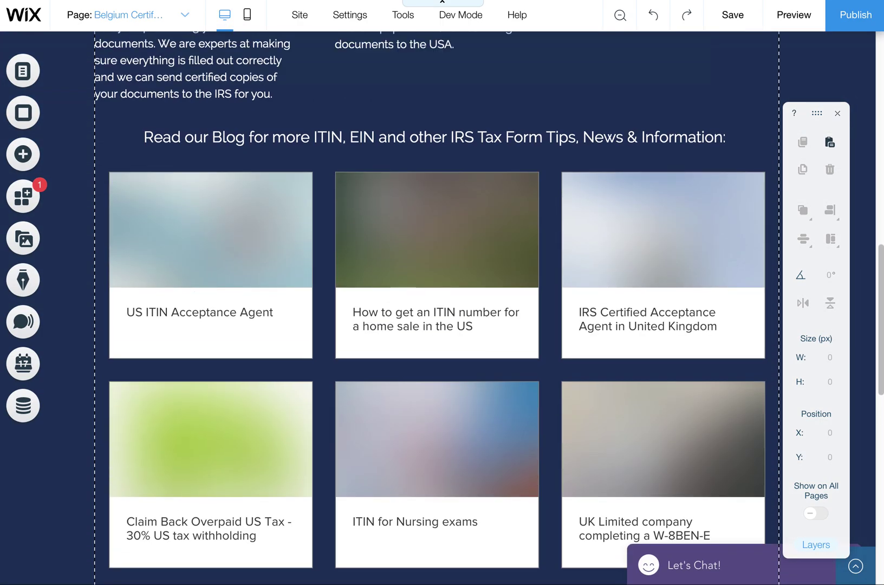
pyautogui.click(516, 327)
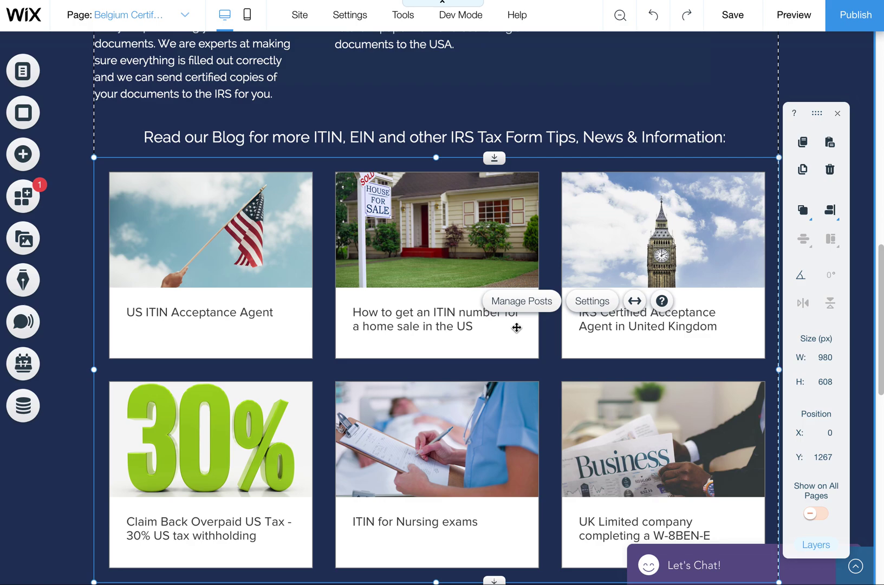